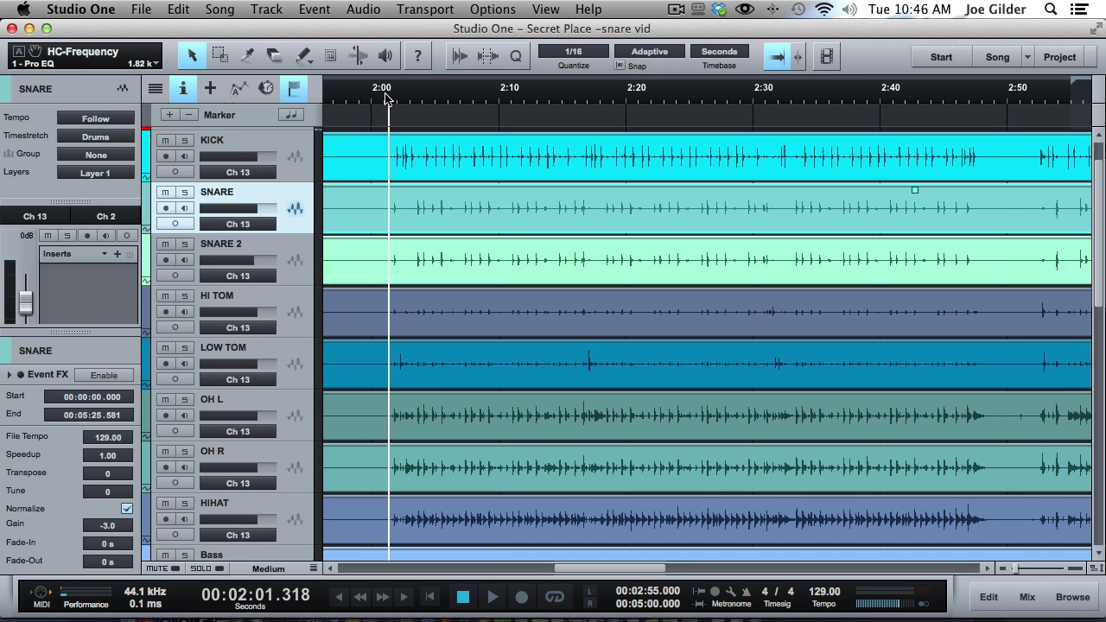
Step: Play the full mix from about 2:01 to hear the drums in context
{"action": "left_click_drag", "start_coordinate": [386, 97], "coordinate": [386, 115]}
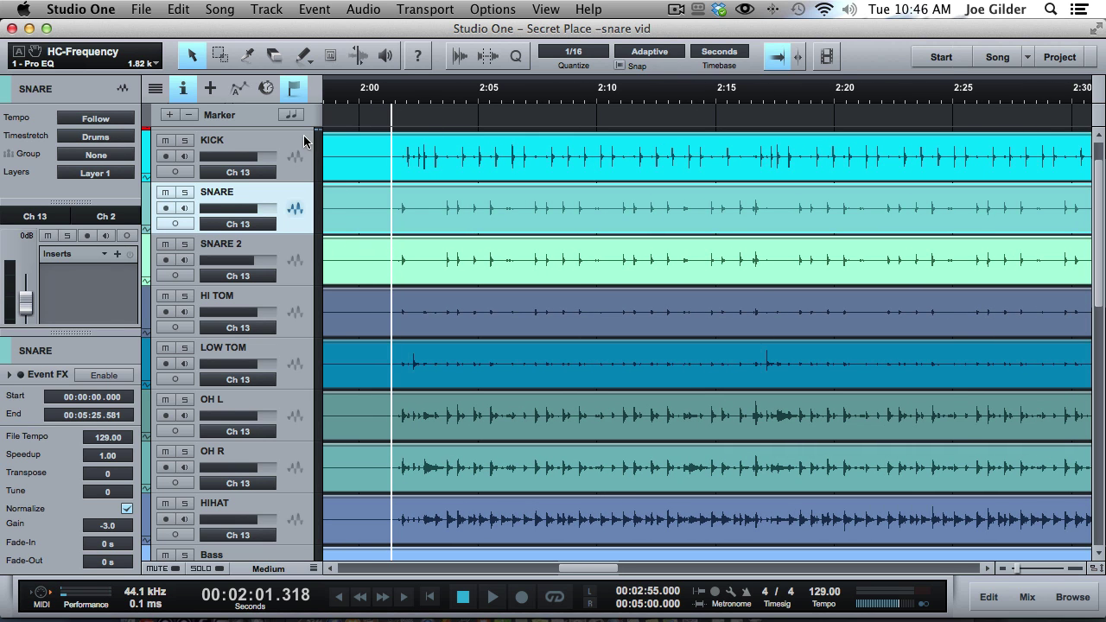
{"action": "left_click", "coordinate": [302, 158]}
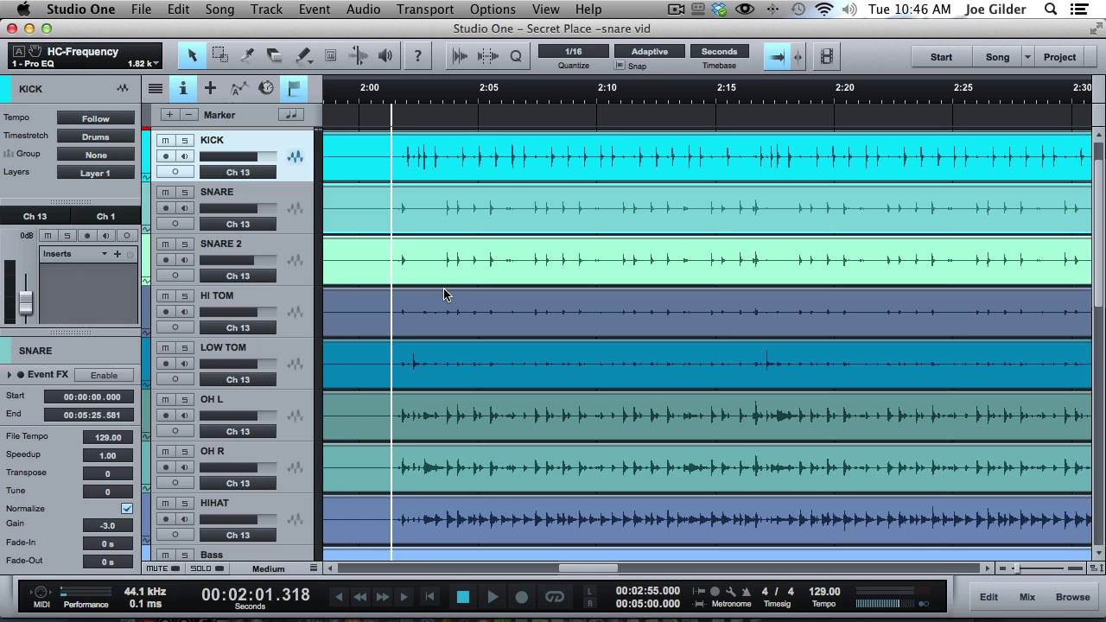
{"action": "key", "text": "space"}
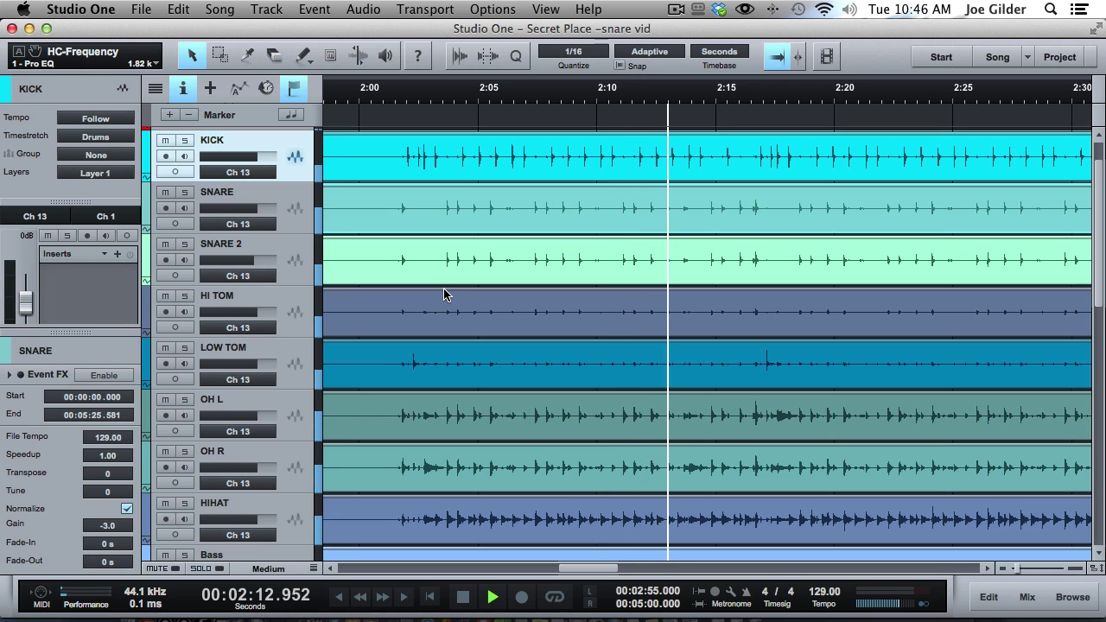
{"action": "key", "text": "space"}
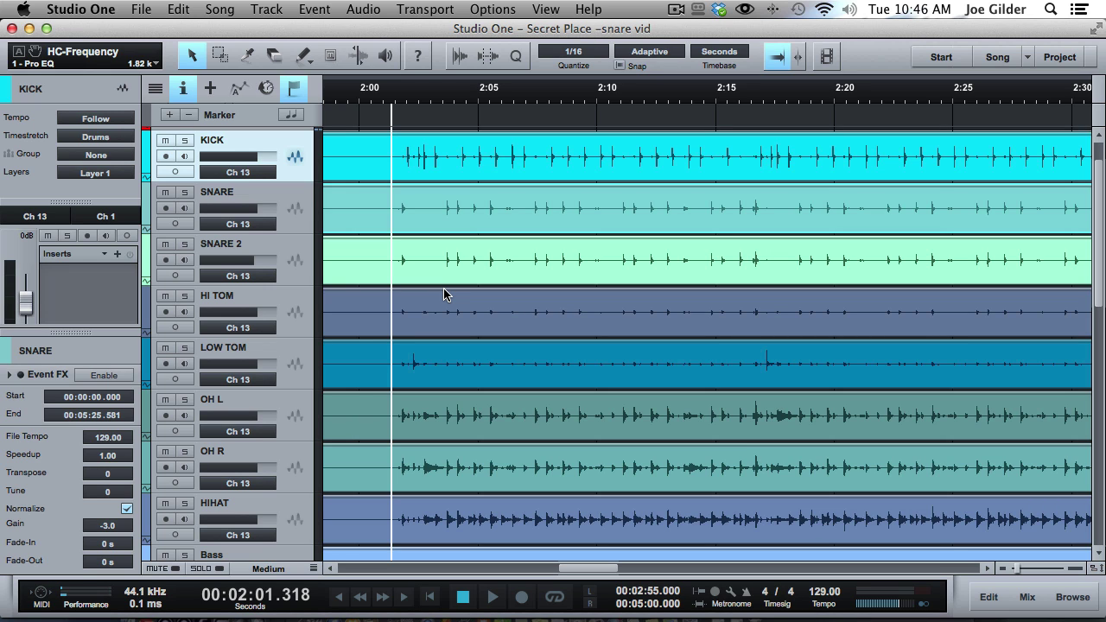
Step: Play the song from about 2:01 and mute the SNARE 2 track during playback to compare the snare sound
{"action": "left_click", "coordinate": [304, 264]}
{"action": "left_click", "coordinate": [291, 214]}
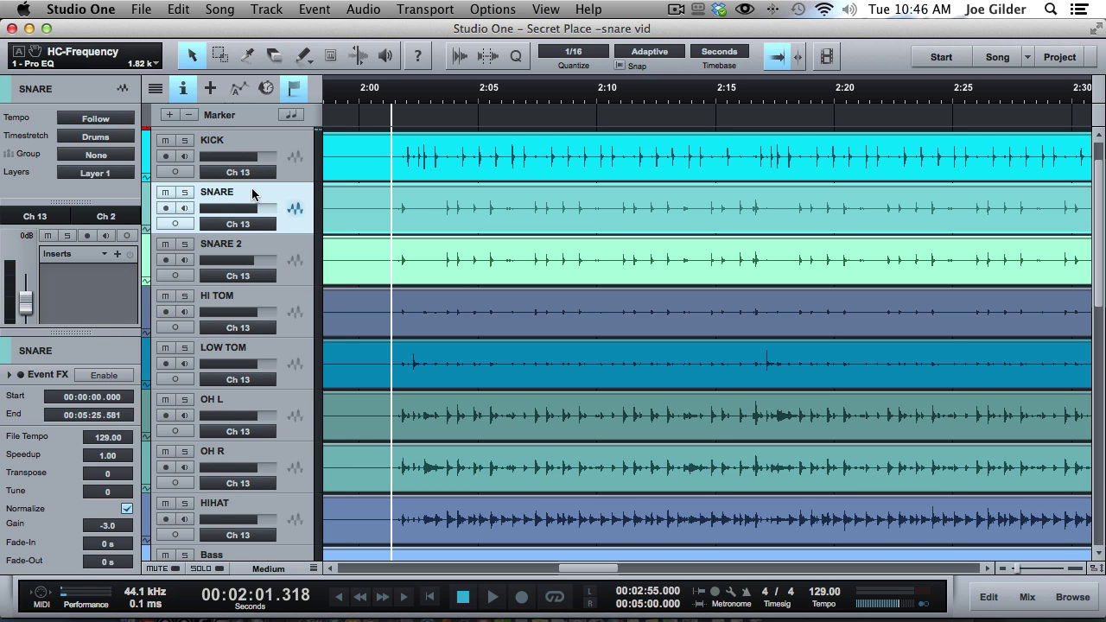
{"action": "left_click", "coordinate": [303, 251]}
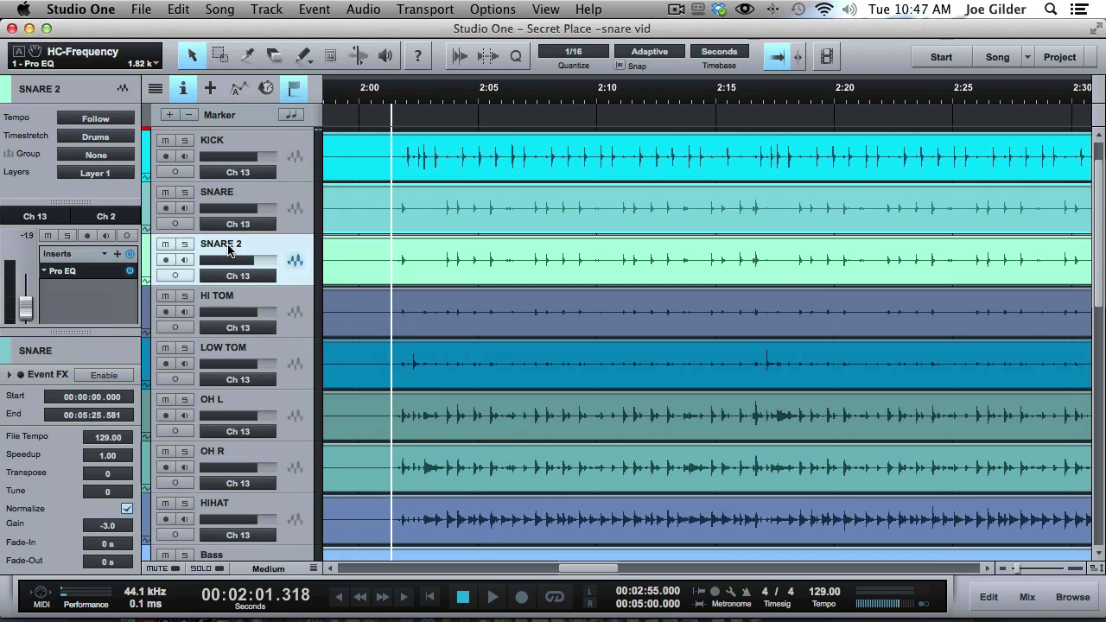
{"action": "left_click", "coordinate": [165, 243]}
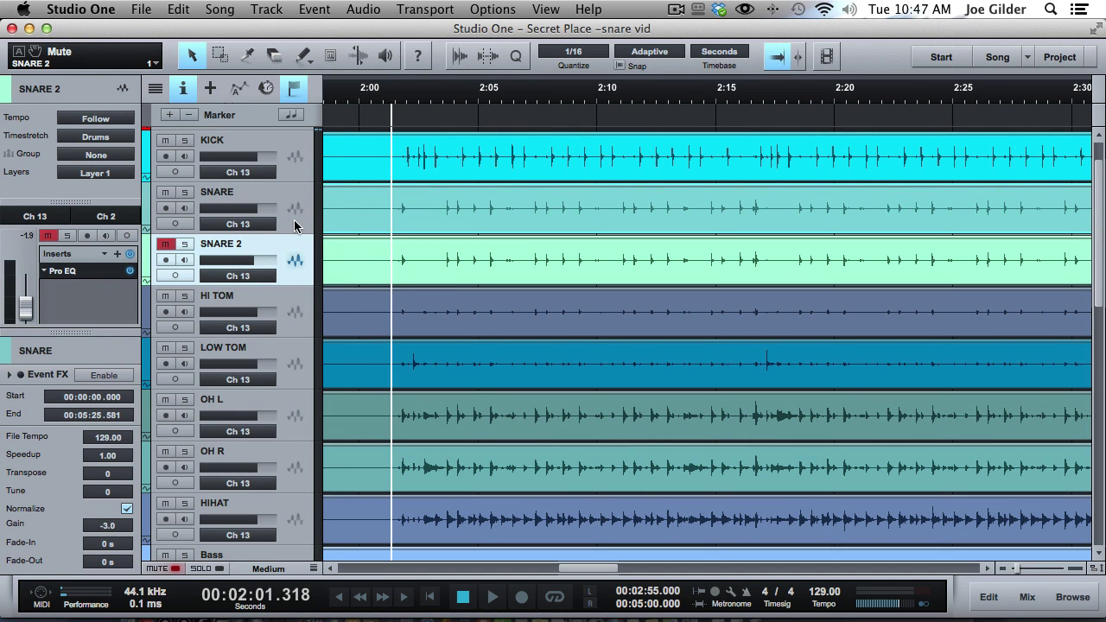
{"action": "left_click", "coordinate": [172, 245]}
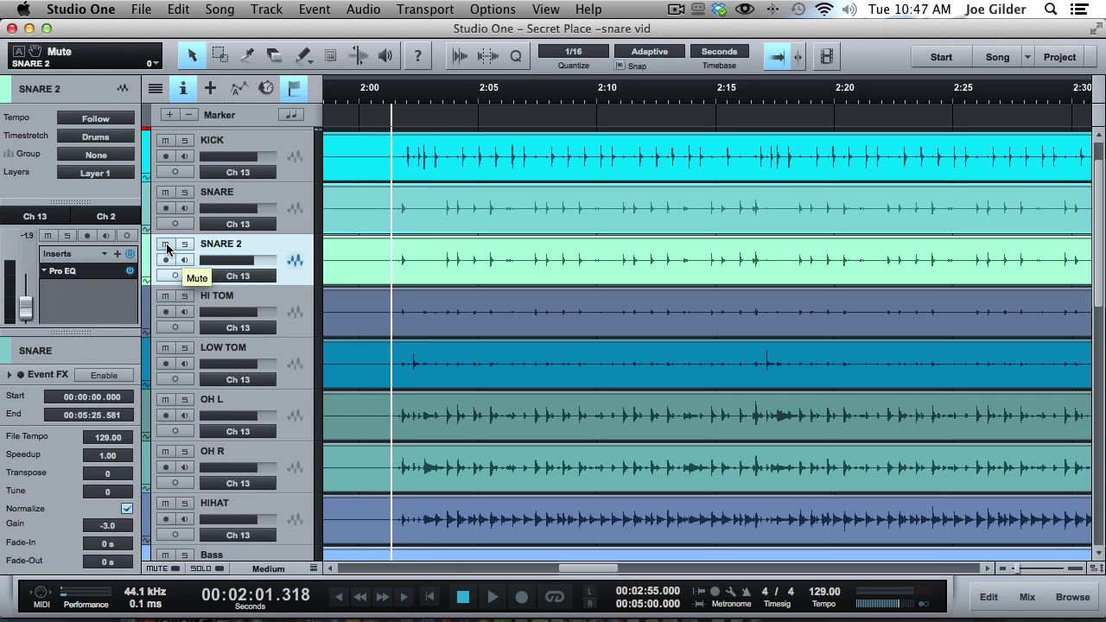
{"action": "key", "text": "space"}
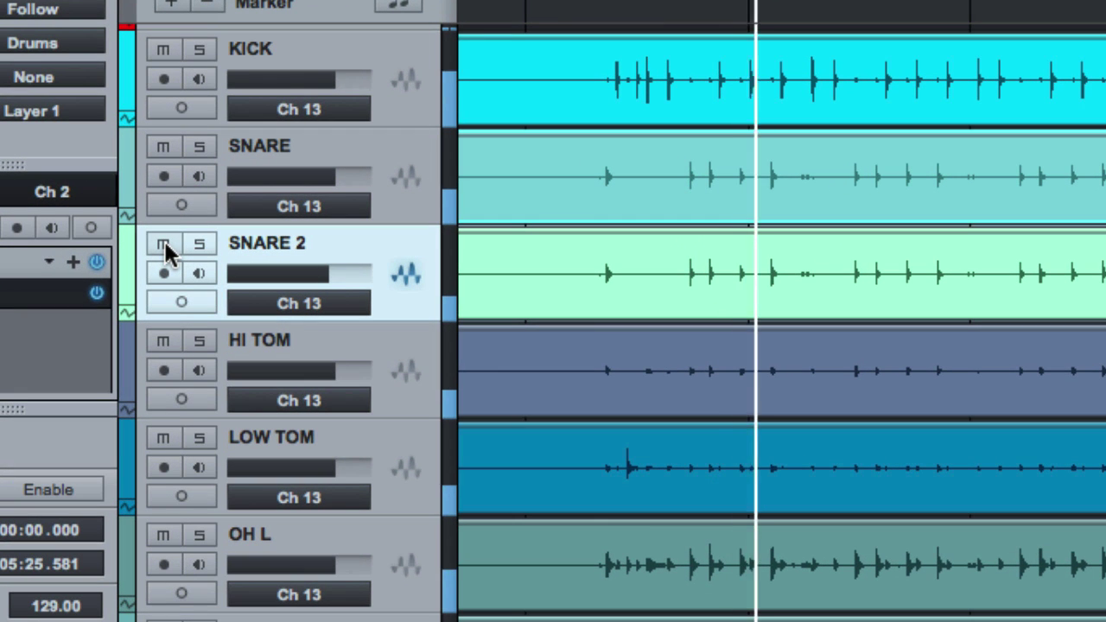
{"action": "left_click", "coordinate": [165, 244]}
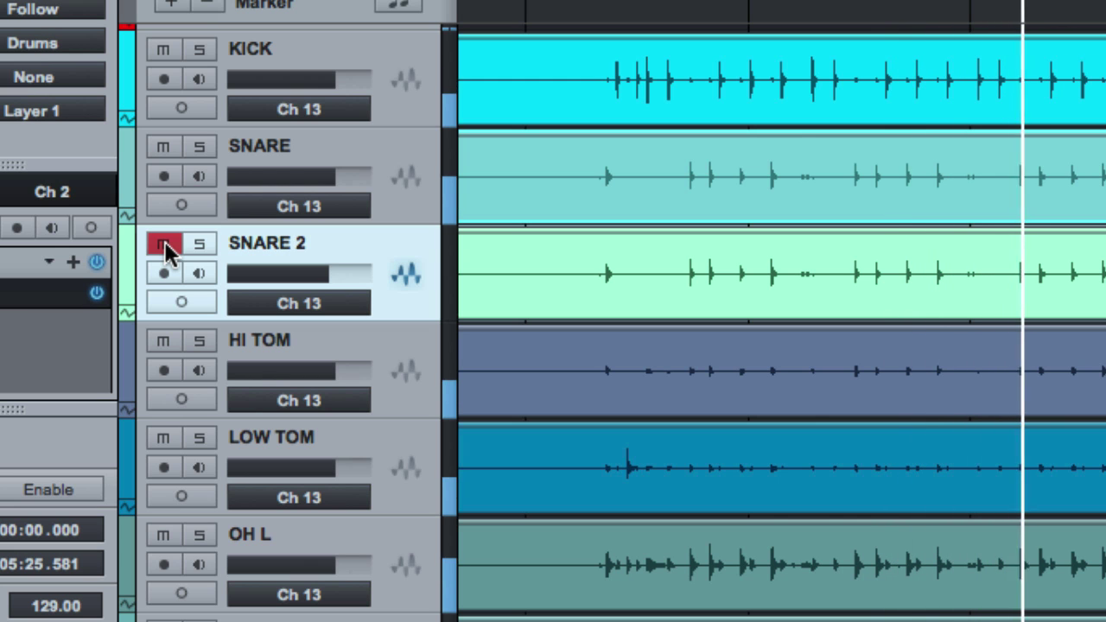
{"action": "key", "text": "space"}
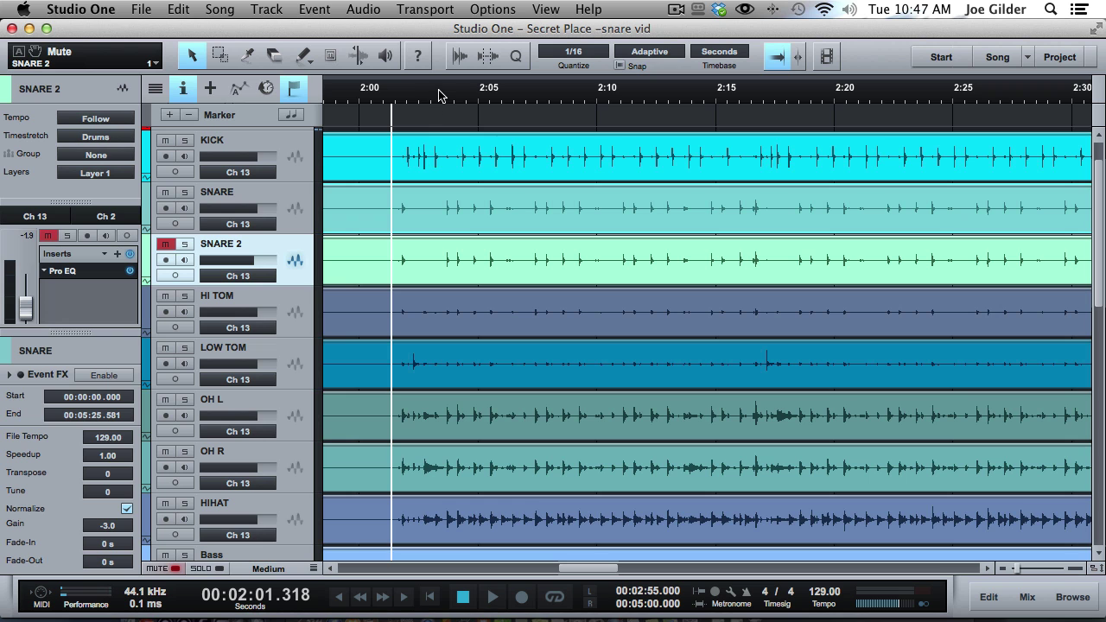
Step: Play the snare hits from about 2:03 with SNARE 2 muted and again with it unmuted
{"action": "left_click", "coordinate": [437, 95]}
{"action": "left_click_drag", "start_coordinate": [432, 99], "coordinate": [435, 130]}
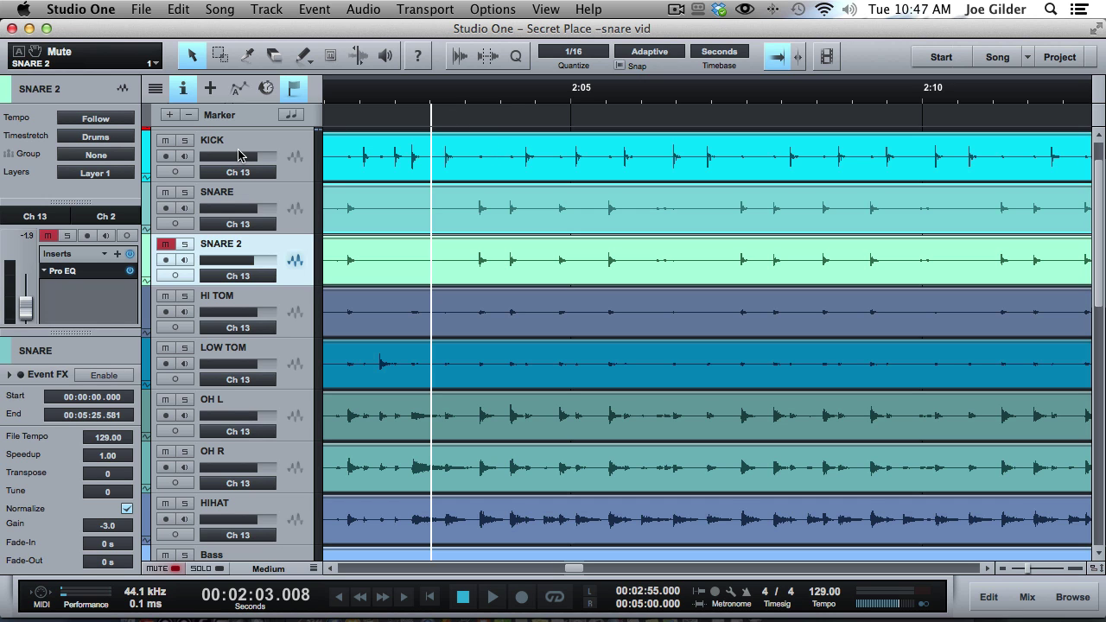
{"action": "left_click", "coordinate": [439, 104]}
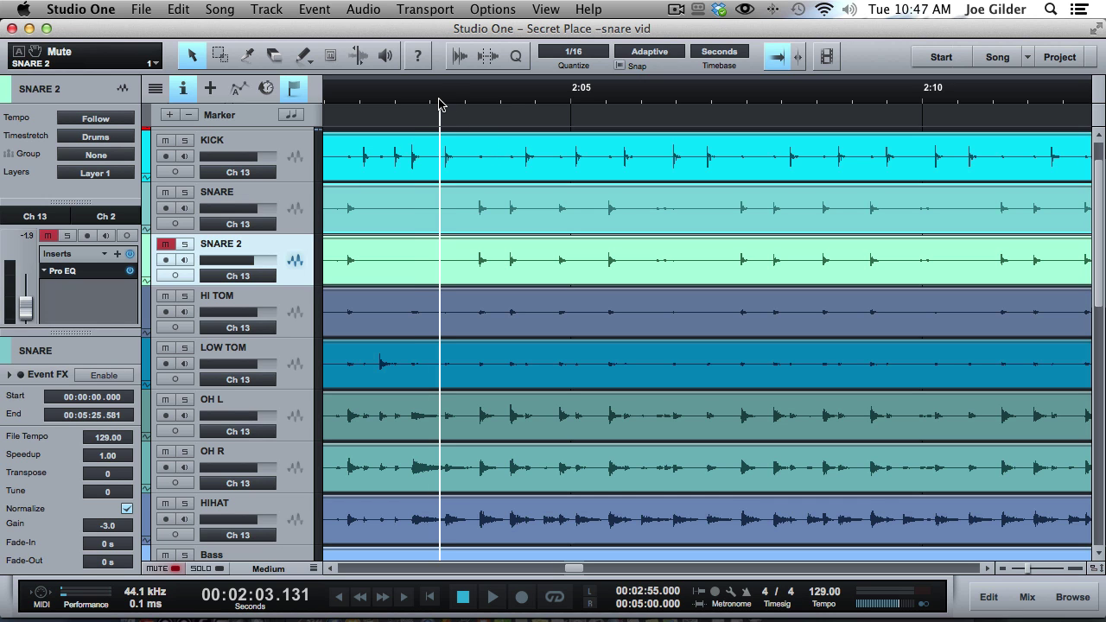
{"action": "key", "text": "space"}
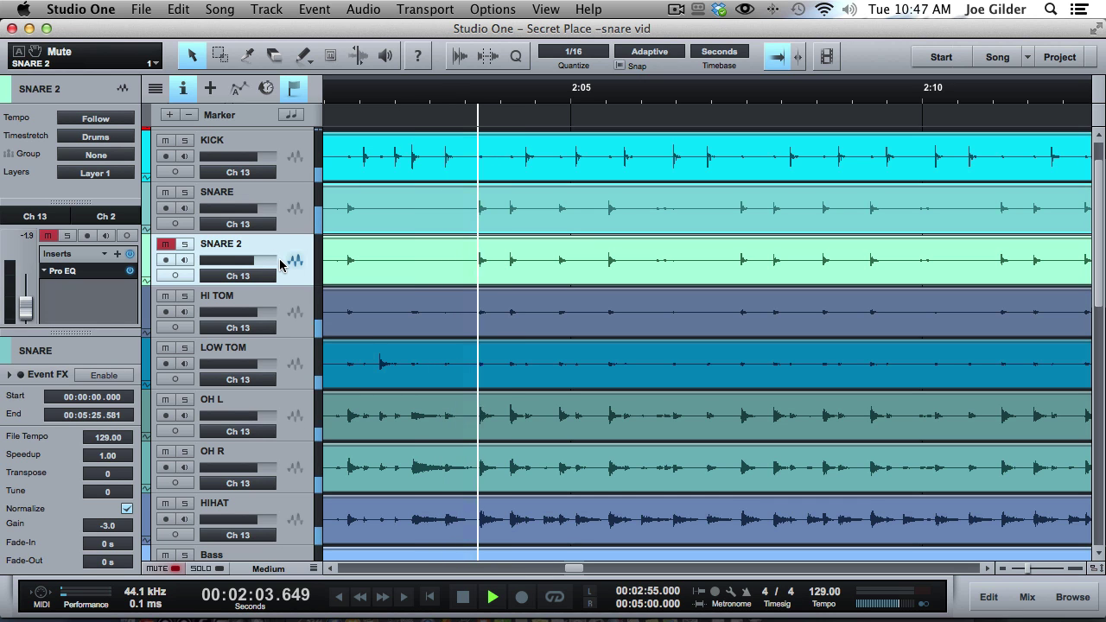
{"action": "key", "text": "space"}
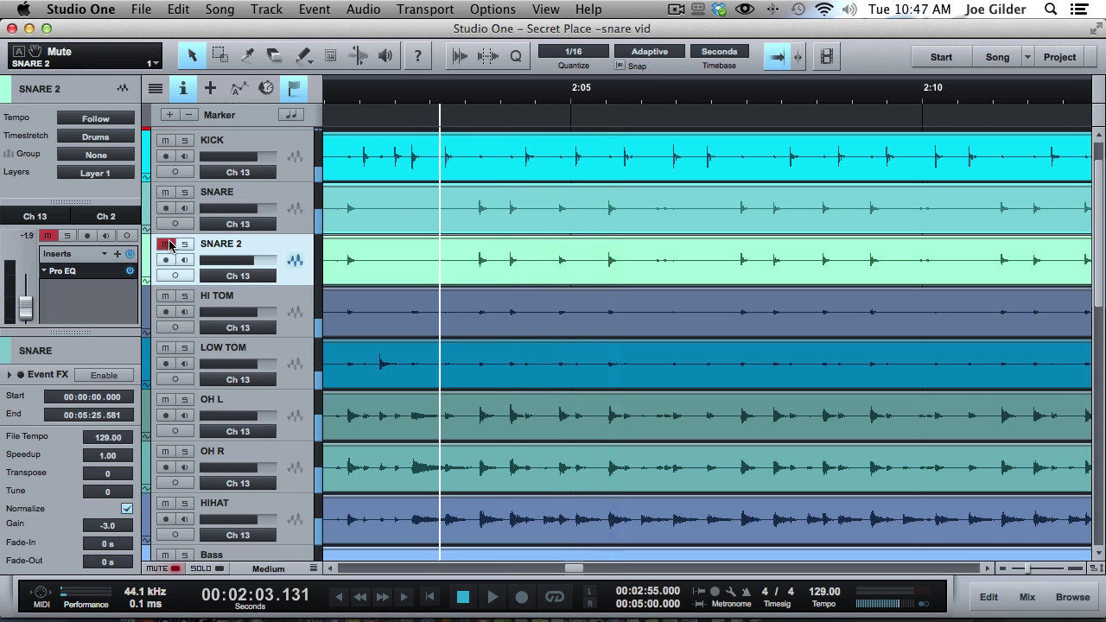
{"action": "left_click", "coordinate": [167, 245]}
{"action": "key", "text": "space"}
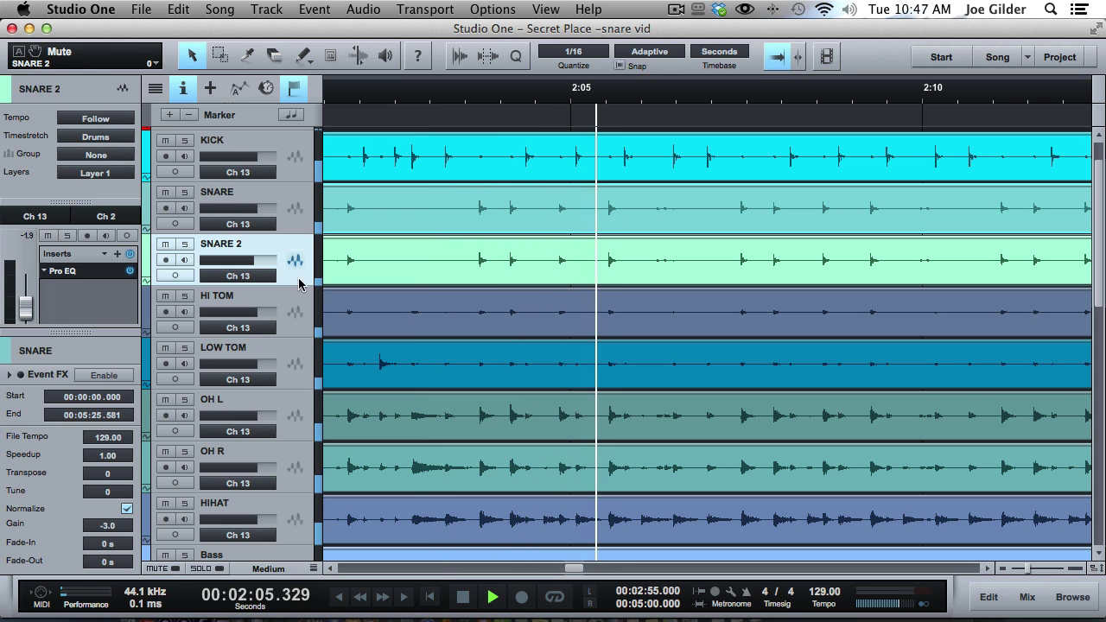
{"action": "key", "text": "space"}
Step: Rename the SNARE 2 track as THICK
{"action": "double_click", "coordinate": [220, 242]}
{"action": "type", "text": "THICK"}
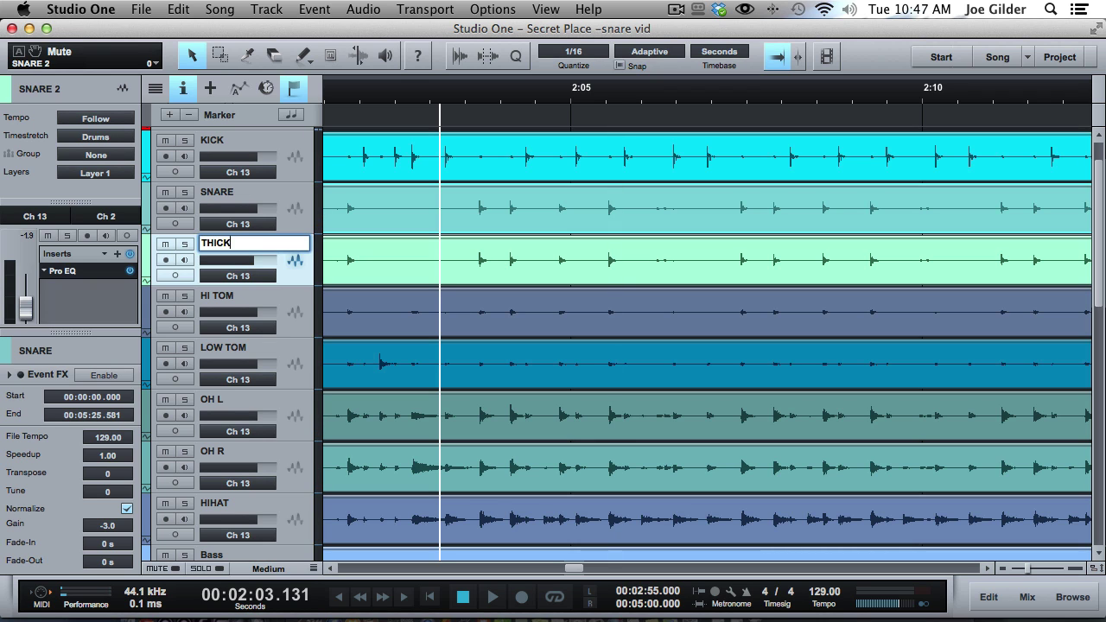
{"action": "key", "text": "Return"}
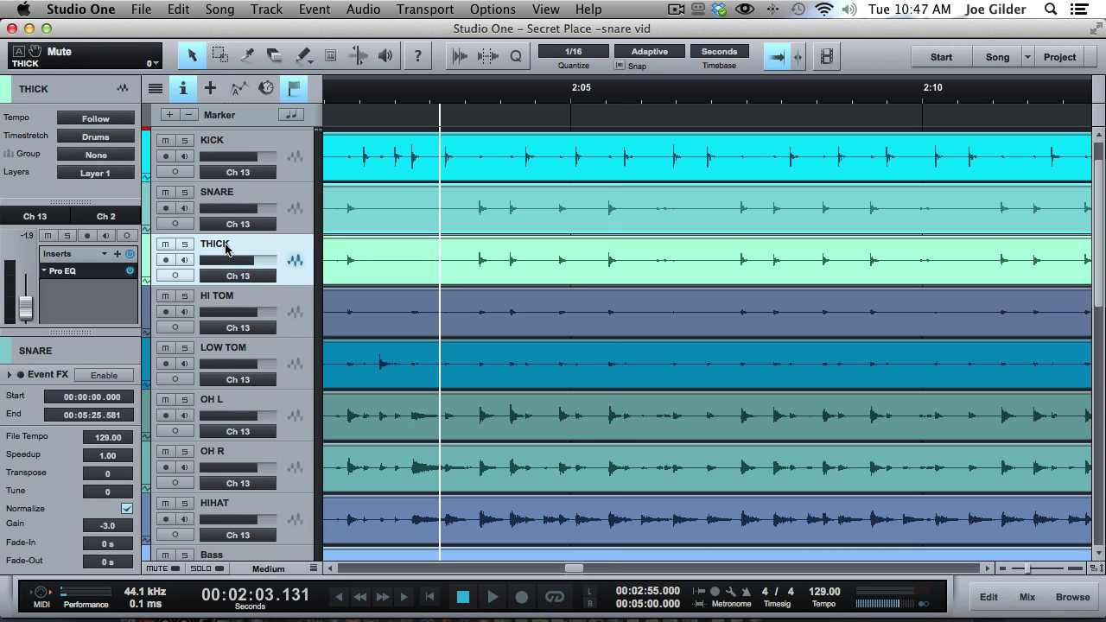
Step: Play the passage from about 2:03 with both the SNARE and THICK tracks active
{"action": "left_click", "coordinate": [295, 217]}
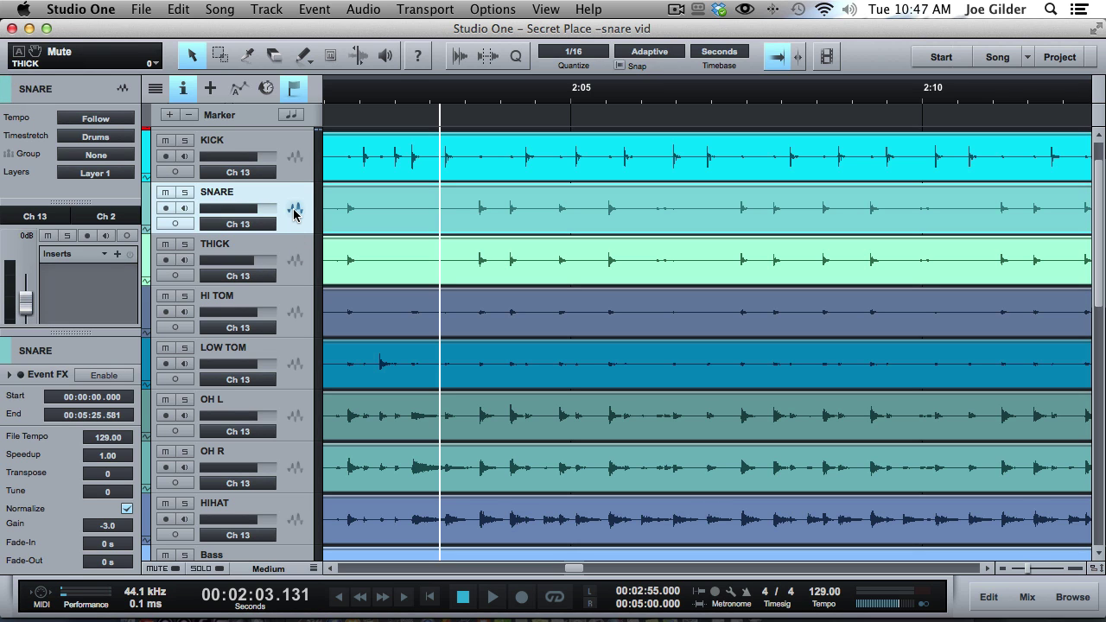
{"action": "key", "text": "space"}
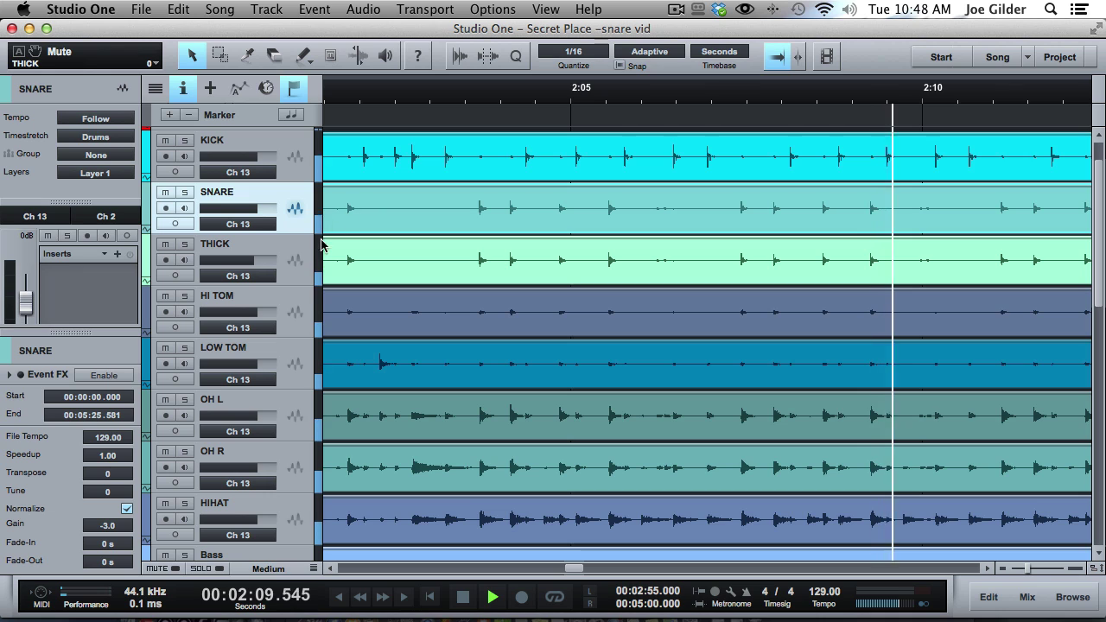
{"action": "key", "text": "space"}
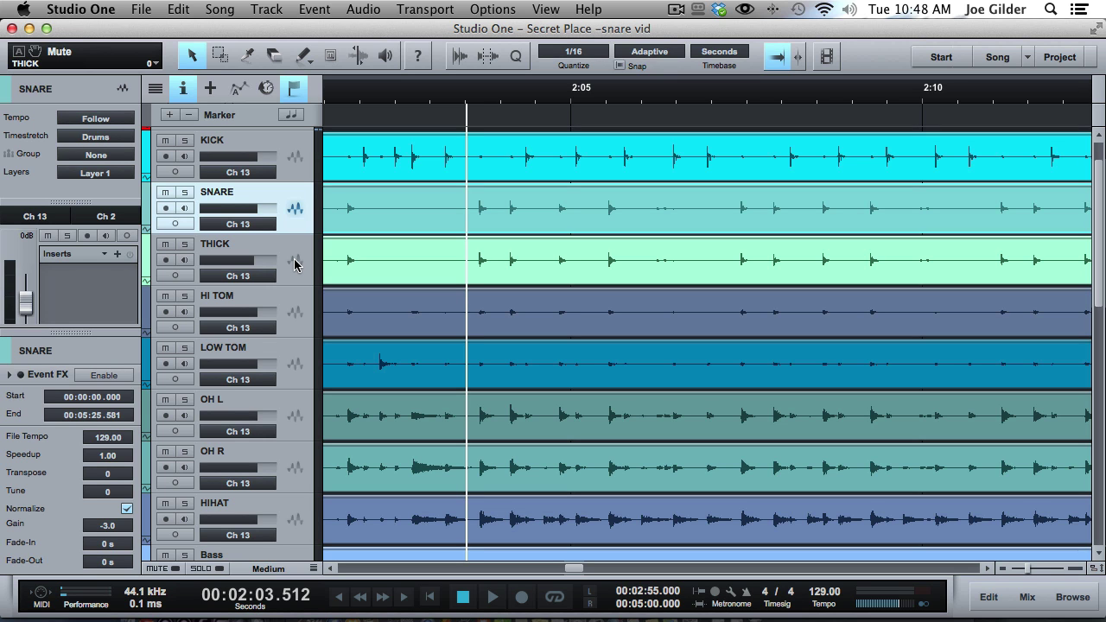
Step: Solo the SNARE track and play a short stretch of it on its own
{"action": "left_click", "coordinate": [294, 264]}
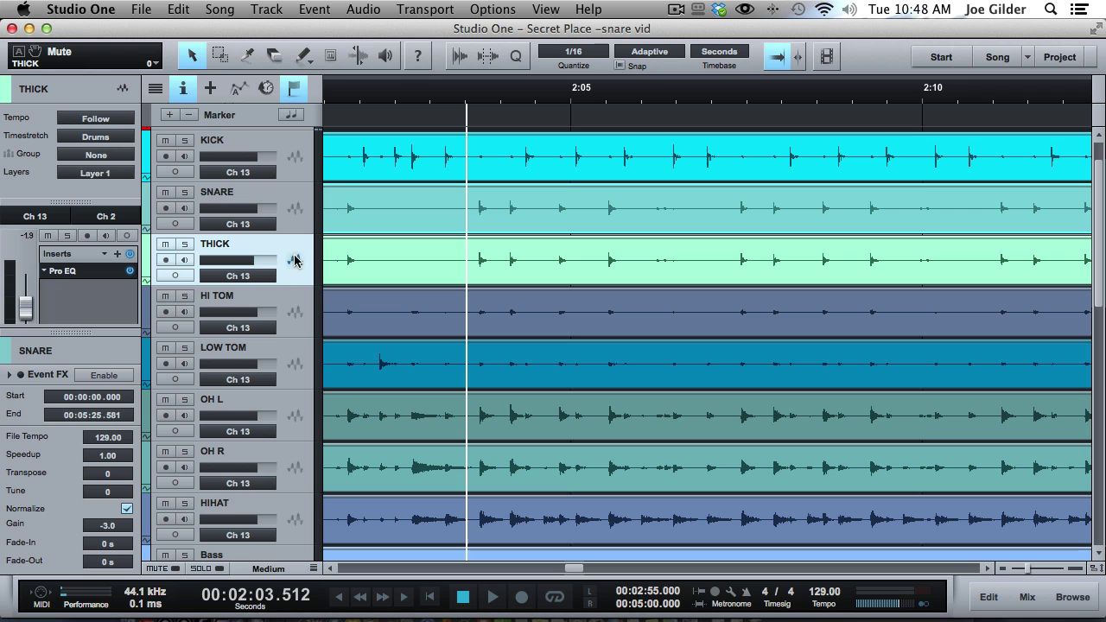
{"action": "left_click", "coordinate": [294, 212]}
{"action": "left_click", "coordinate": [288, 258]}
{"action": "left_click", "coordinate": [291, 206]}
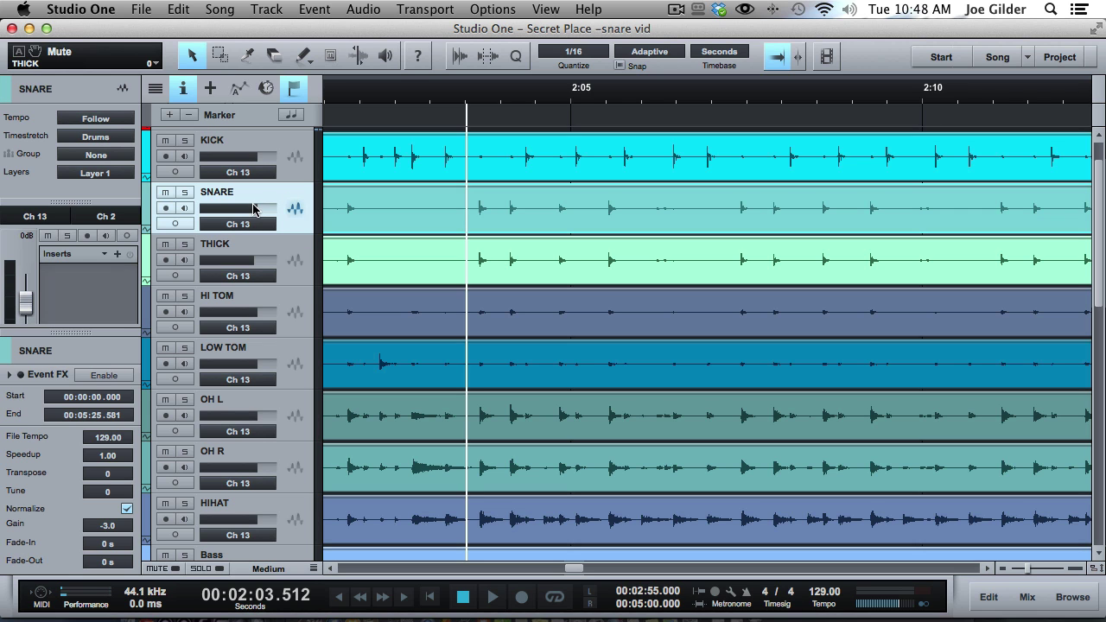
{"action": "left_click", "coordinate": [184, 191]}
{"action": "key", "text": "space"}
{"action": "key", "text": "space"}
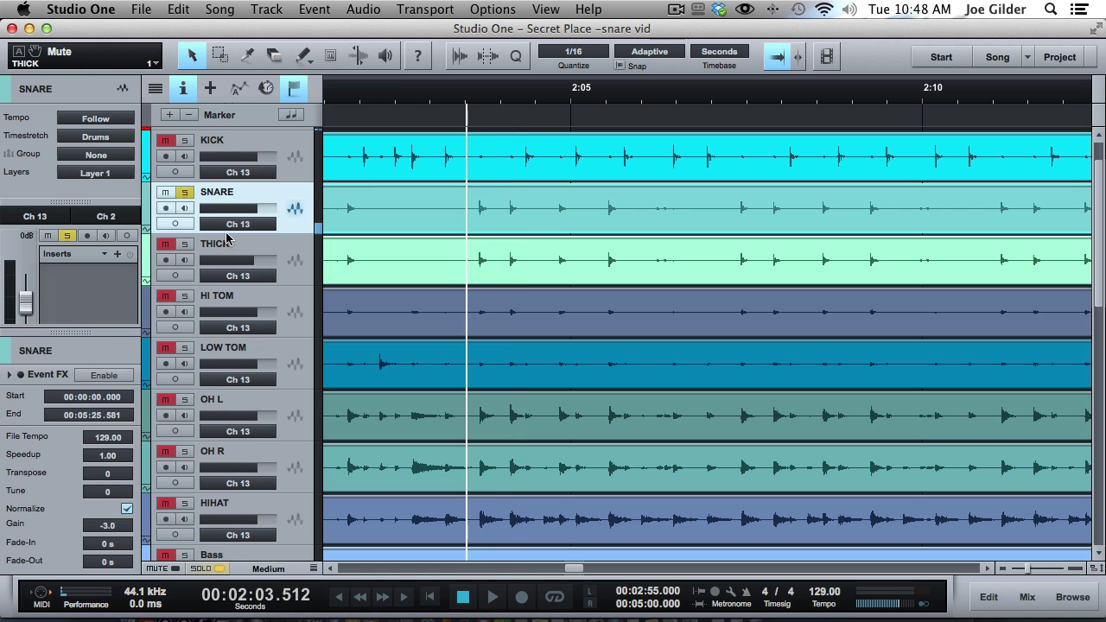
Step: Solo the THICK track instead of SNARE, select its audio event and play the track on its own
{"action": "left_click", "coordinate": [184, 243]}
{"action": "left_click", "coordinate": [186, 194]}
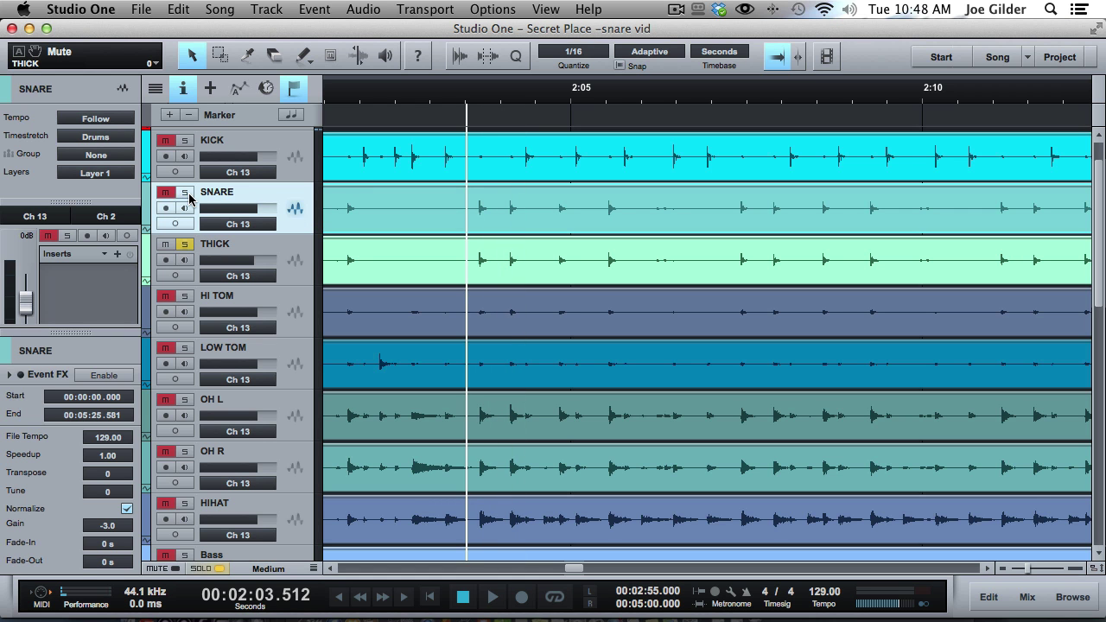
{"action": "left_click", "coordinate": [379, 267]}
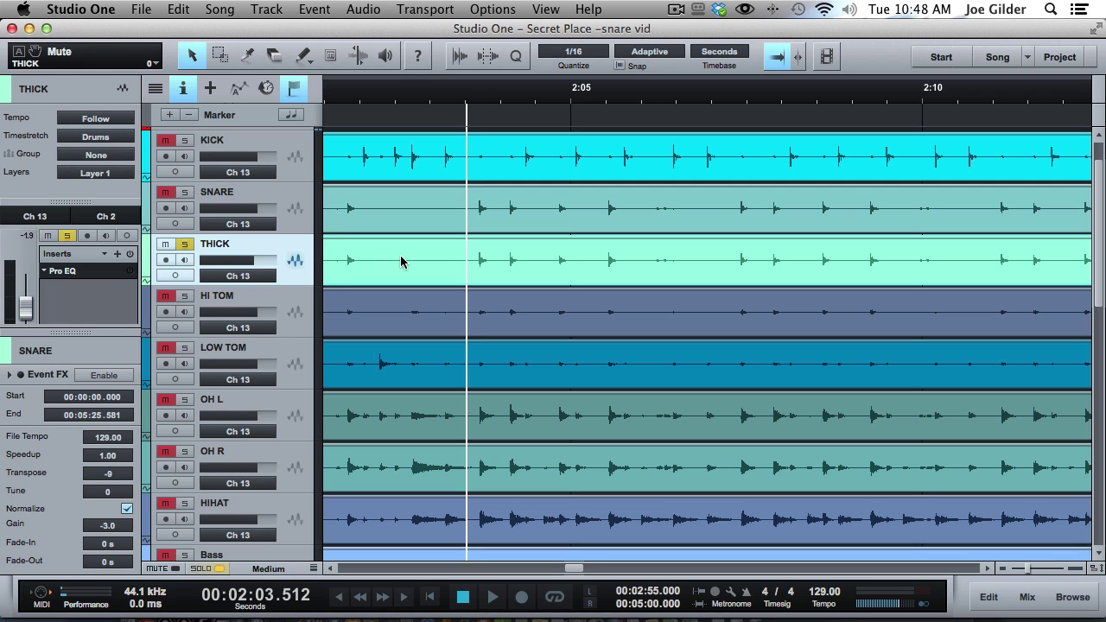
{"action": "left_click", "coordinate": [300, 266]}
{"action": "key", "text": "space"}
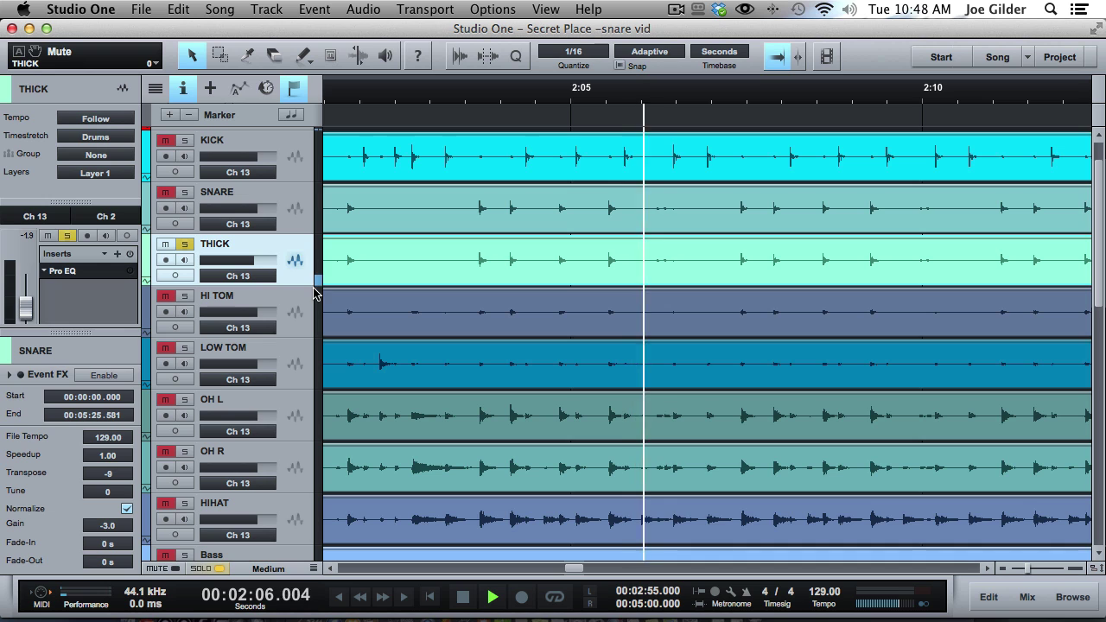
{"action": "key", "text": "space"}
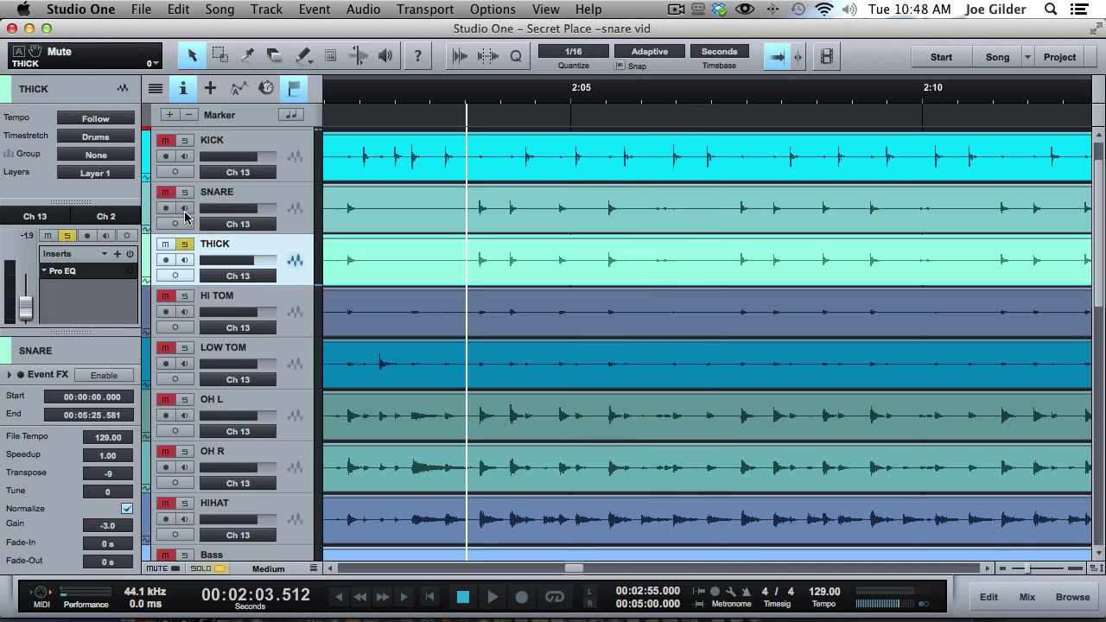
Step: Solo SNARE and THICK one at a time and play each briefly to compare their pitch
{"action": "left_click", "coordinate": [185, 192]}
{"action": "key", "text": "space"}
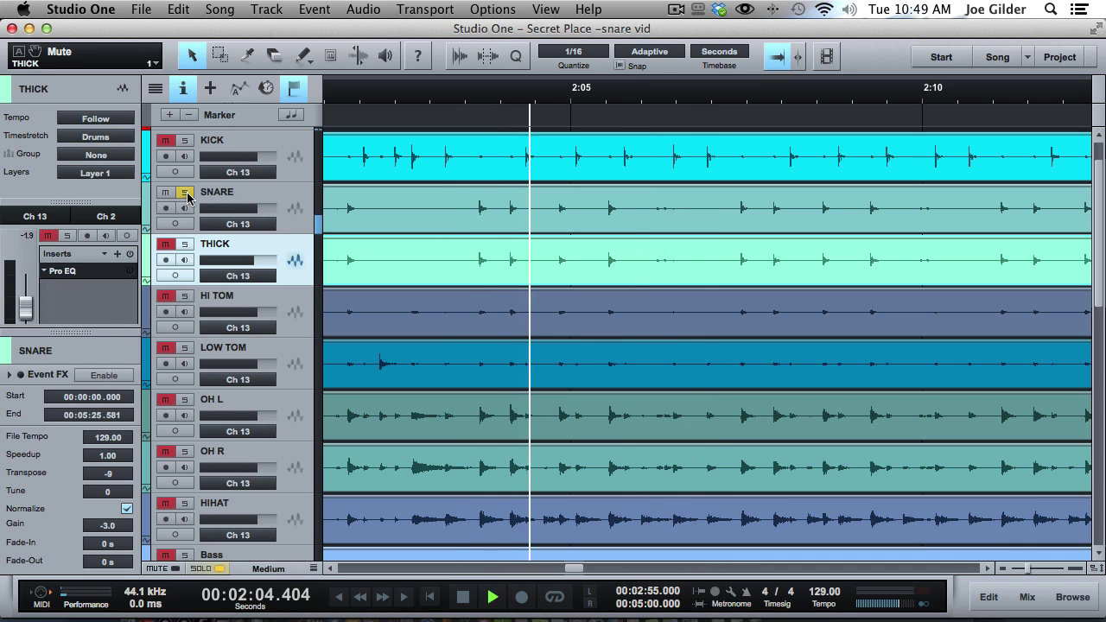
{"action": "key", "text": "space"}
{"action": "left_click", "coordinate": [184, 244]}
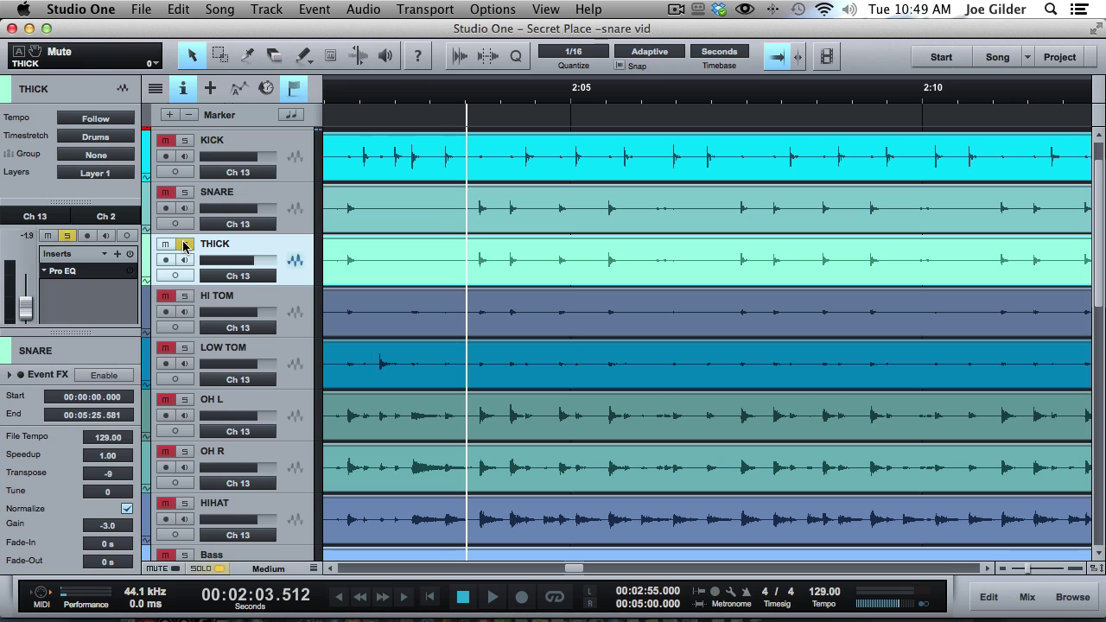
{"action": "key", "text": "space"}
{"action": "key", "text": "space"}
Step: Add SNARE to the solo alongside THICK and play the two tracks together
{"action": "left_click", "coordinate": [184, 192]}
{"action": "key", "text": "space"}
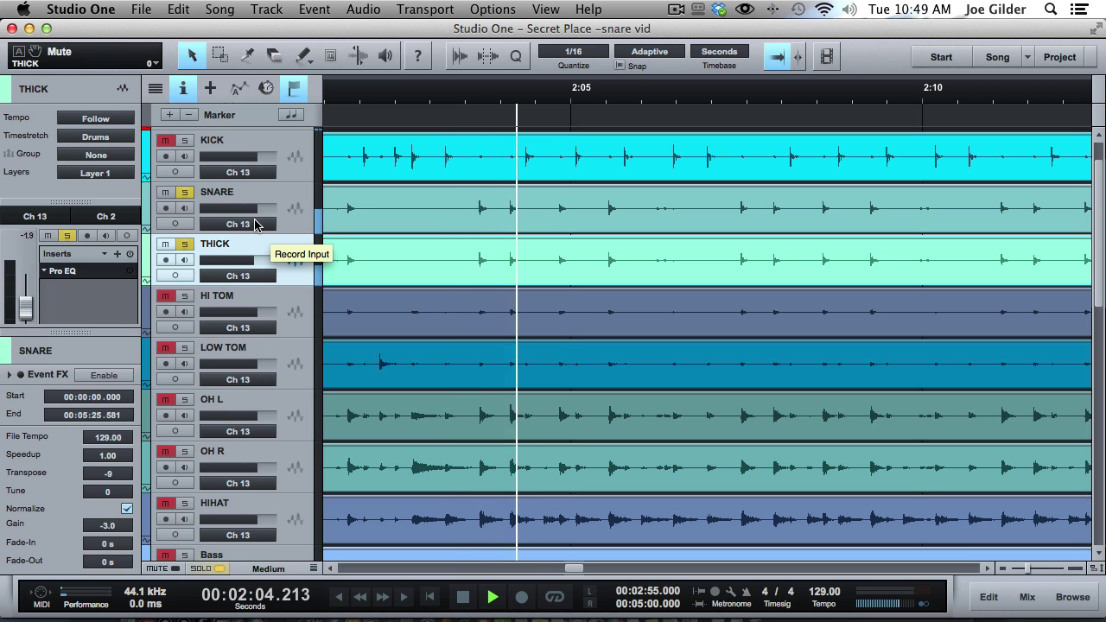
{"action": "key", "text": "space"}
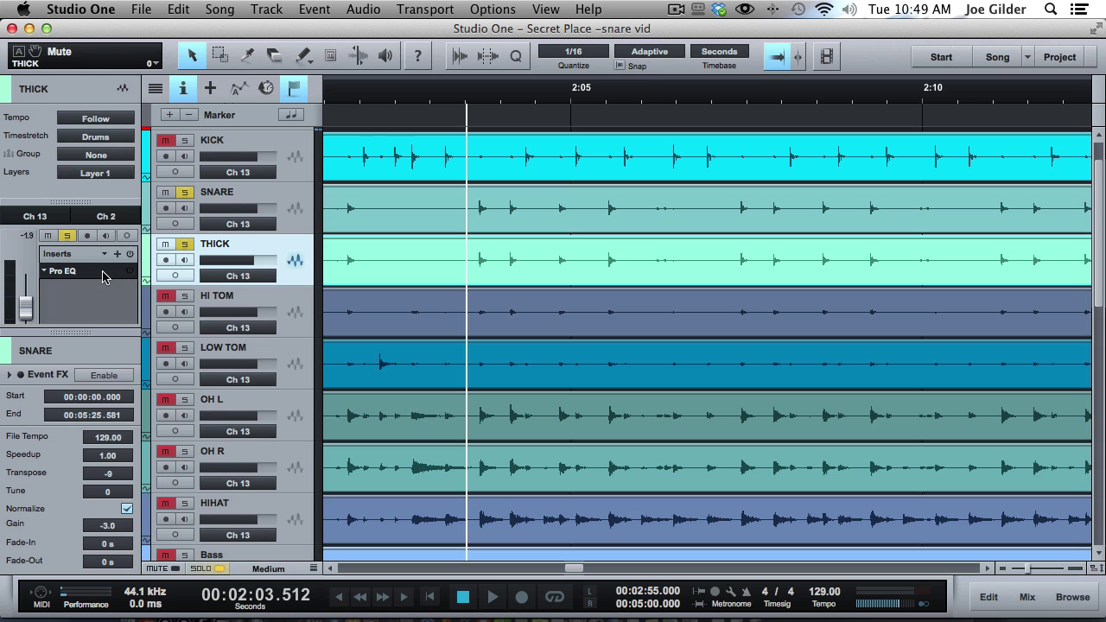
Step: Open the Pro EQ insert on the THICK track, enable it and play the soloed track through it
{"action": "left_click", "coordinate": [100, 276]}
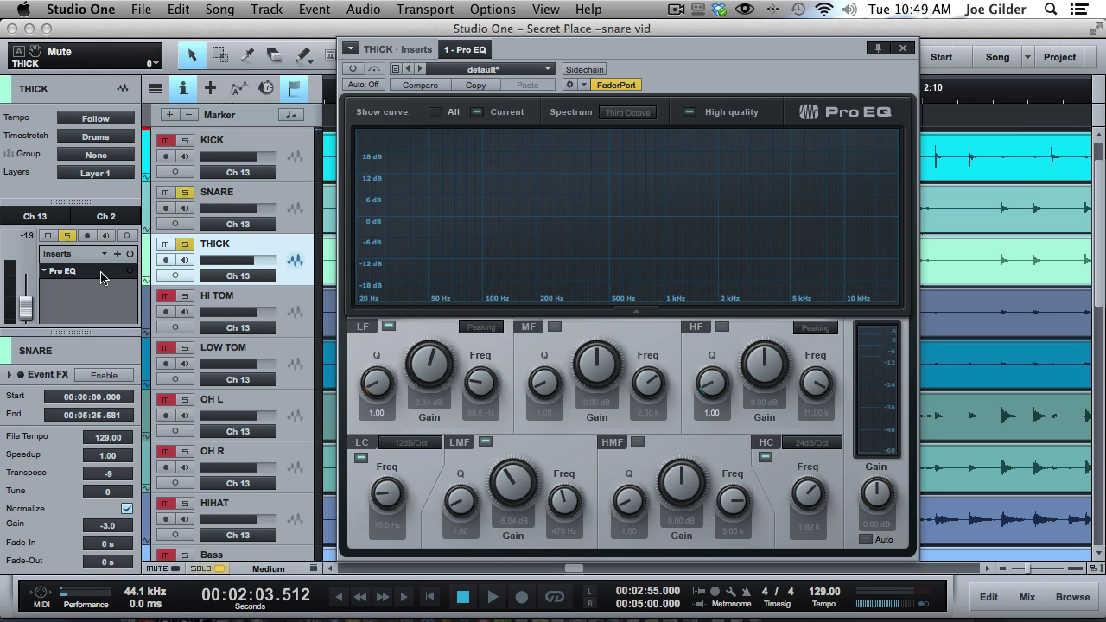
{"action": "left_click", "coordinate": [130, 270]}
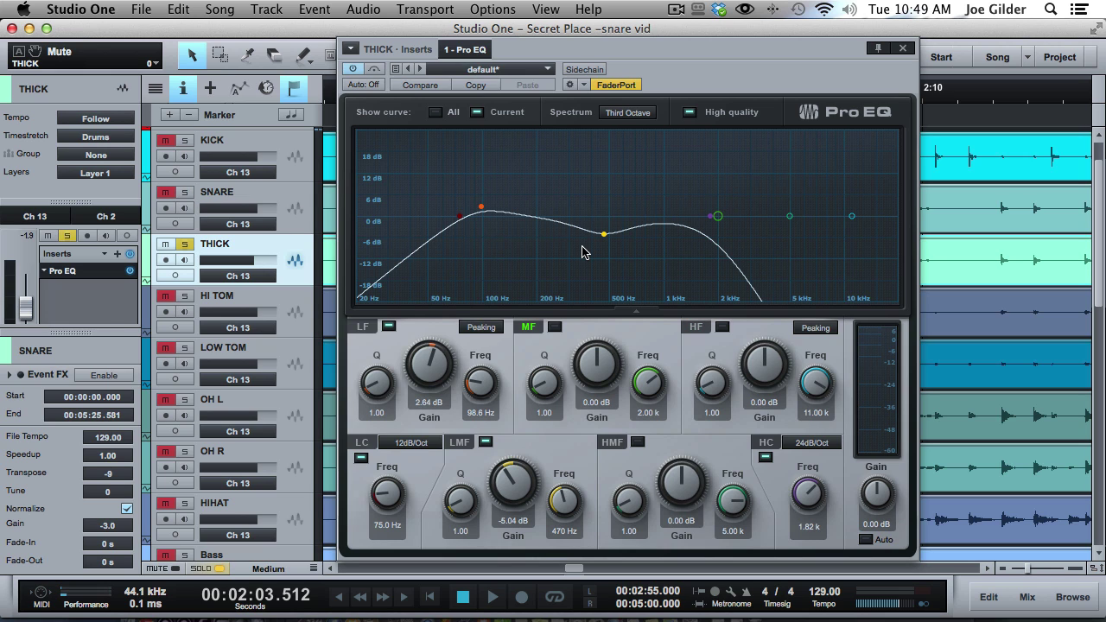
{"action": "key", "text": "space"}
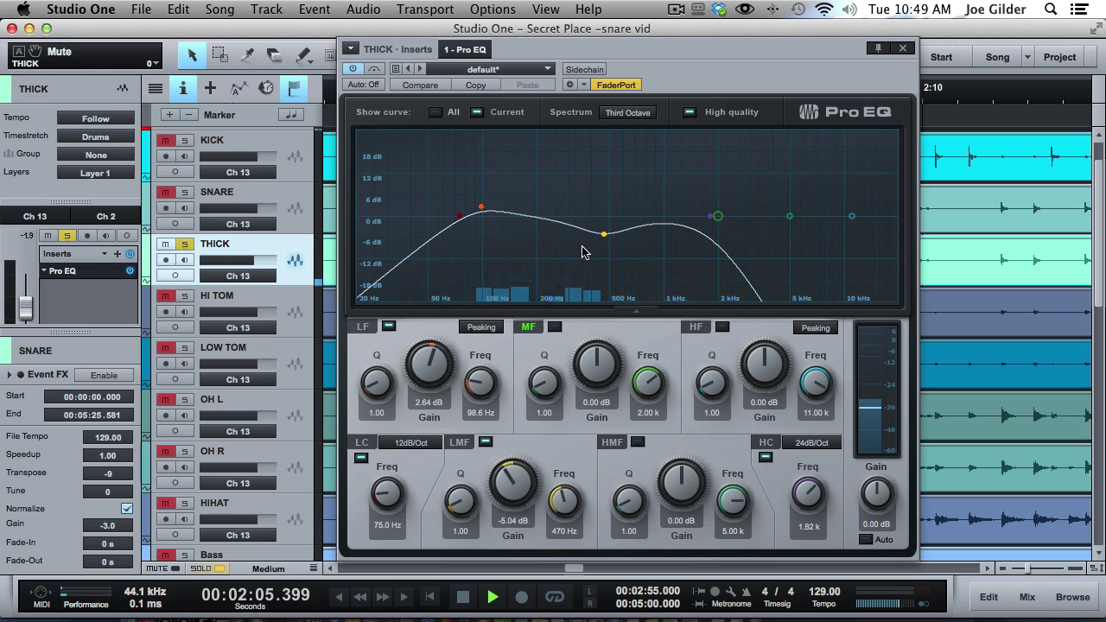
Step: Solo SNARE together with the equalized THICK track, play both and close the Pro EQ window
{"action": "key", "text": "space"}
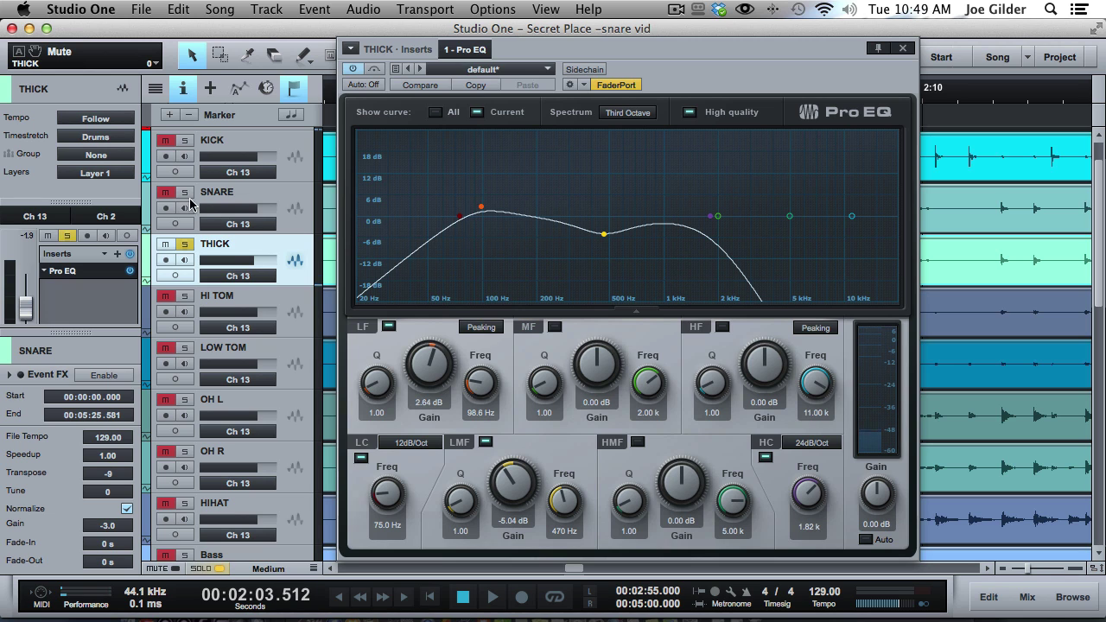
{"action": "left_click", "coordinate": [190, 203]}
{"action": "left_click", "coordinate": [185, 191]}
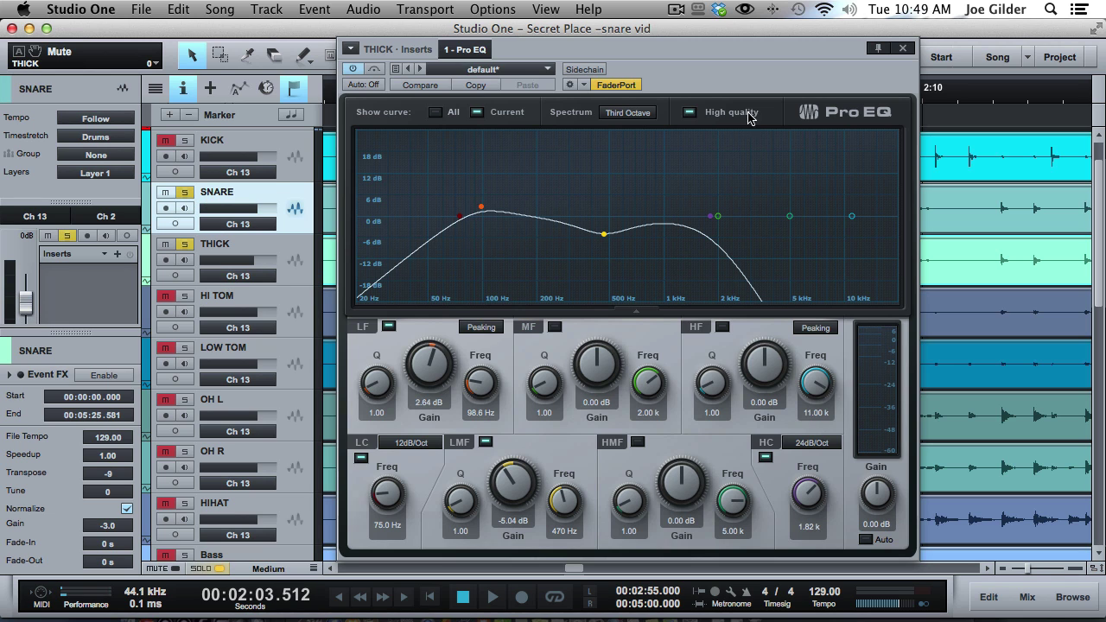
{"action": "key", "text": "space"}
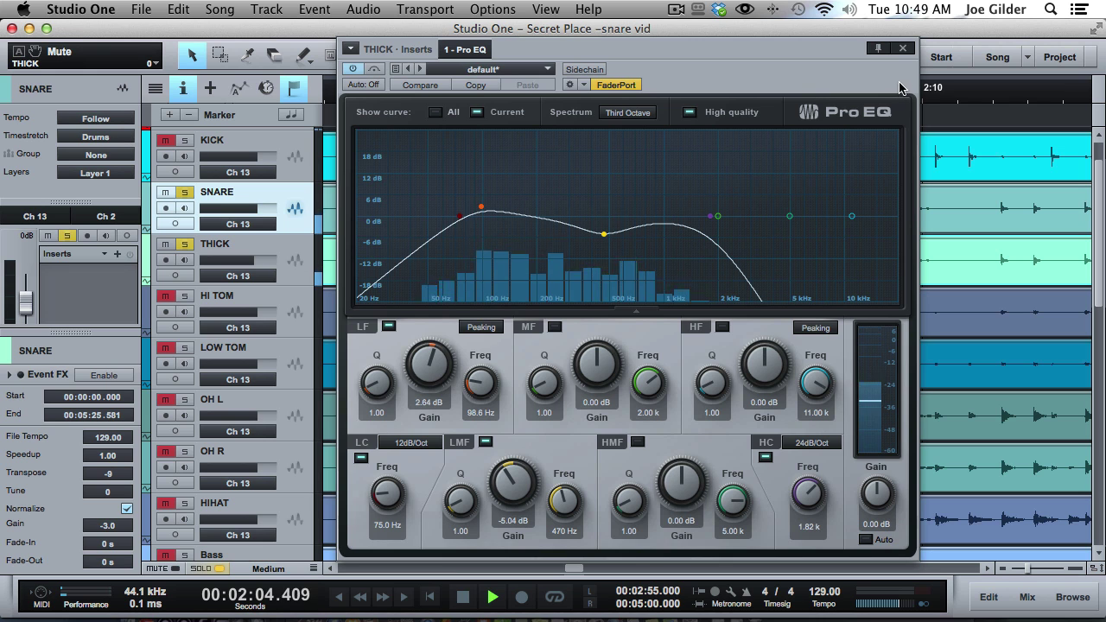
{"action": "left_click", "coordinate": [905, 46]}
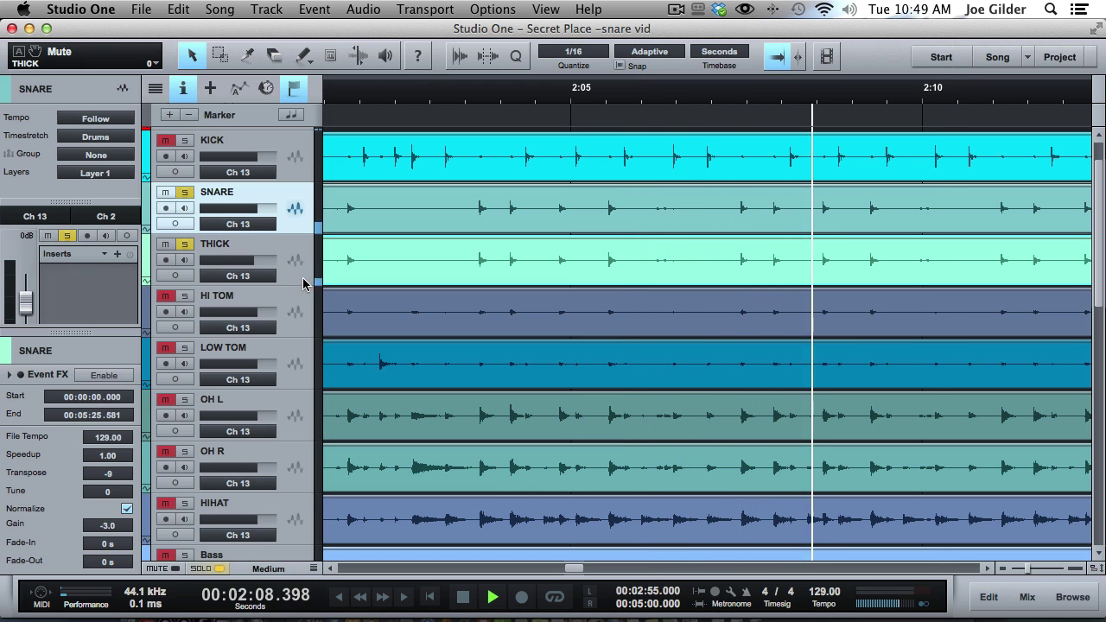
{"action": "key", "text": "space"}
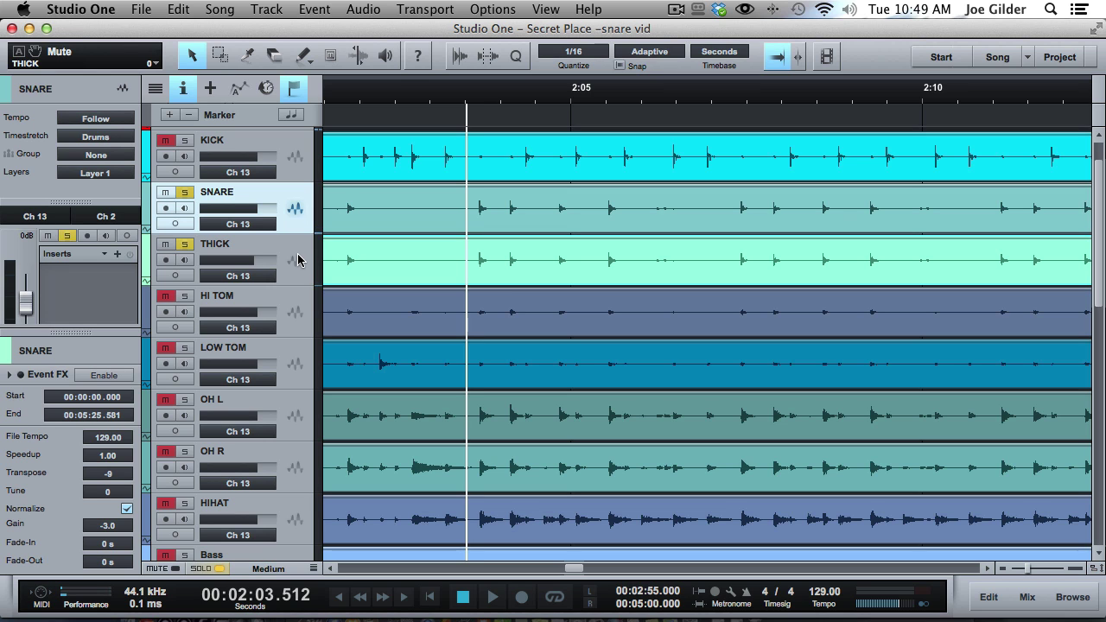
Step: Clear all track solos, place the playhead at about 2:03 and play the full mix with the layered snare
{"action": "key", "text": "shift+s"}
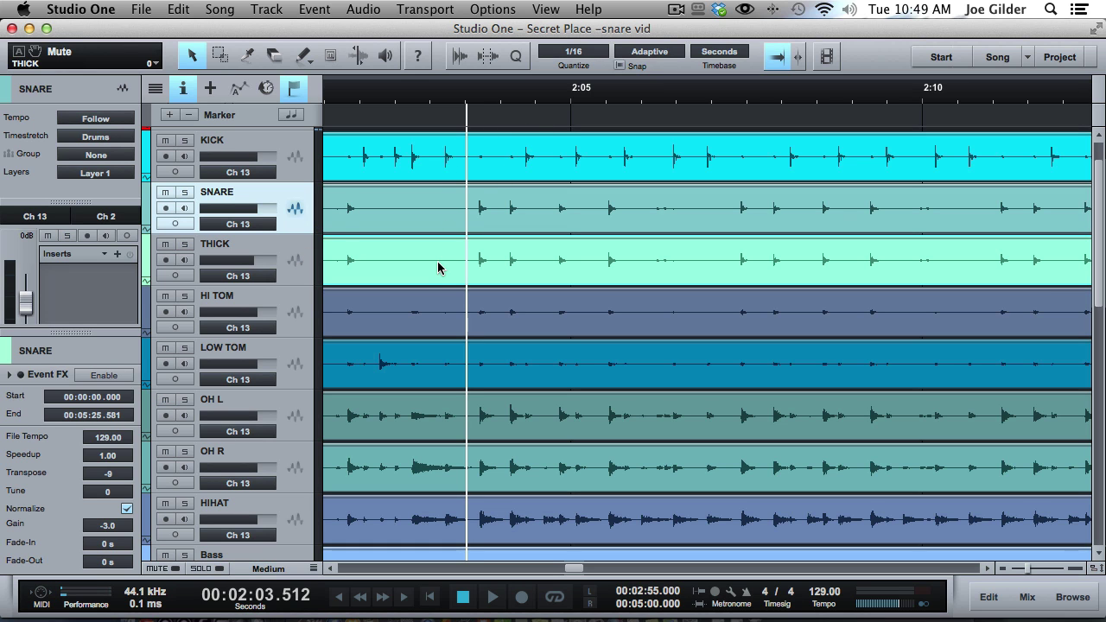
{"action": "left_click", "coordinate": [432, 91]}
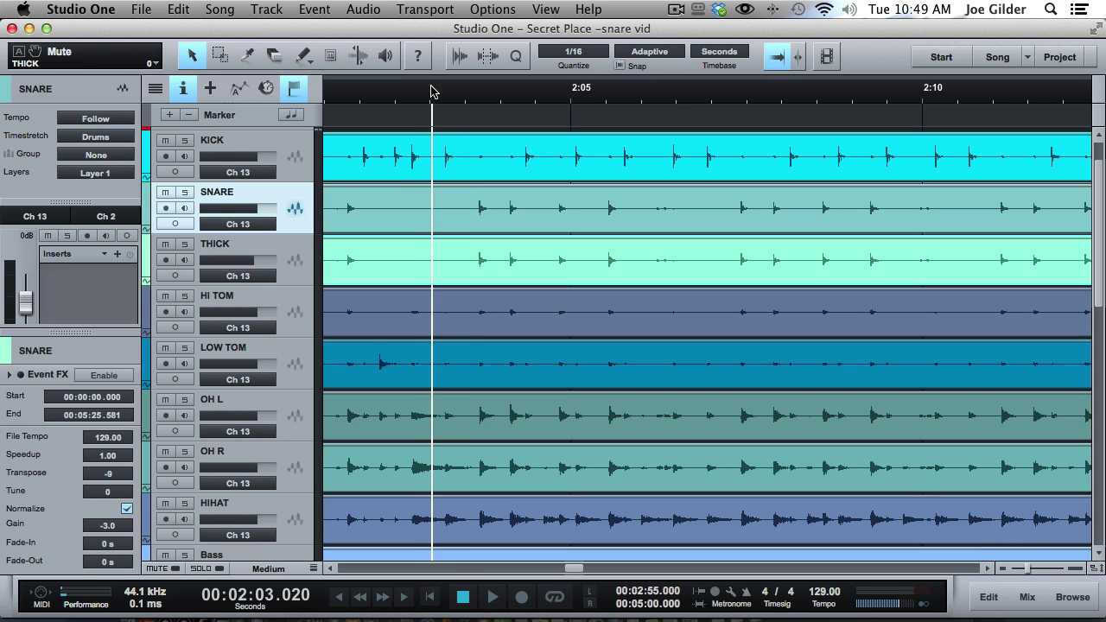
{"action": "key", "text": "space"}
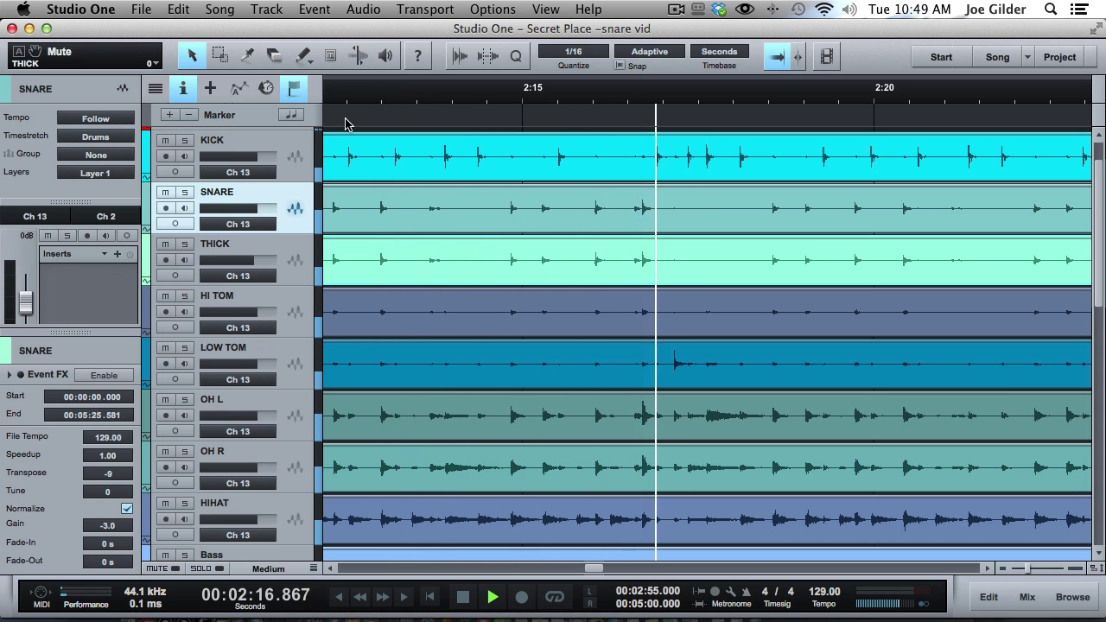
{"action": "key", "text": "space"}
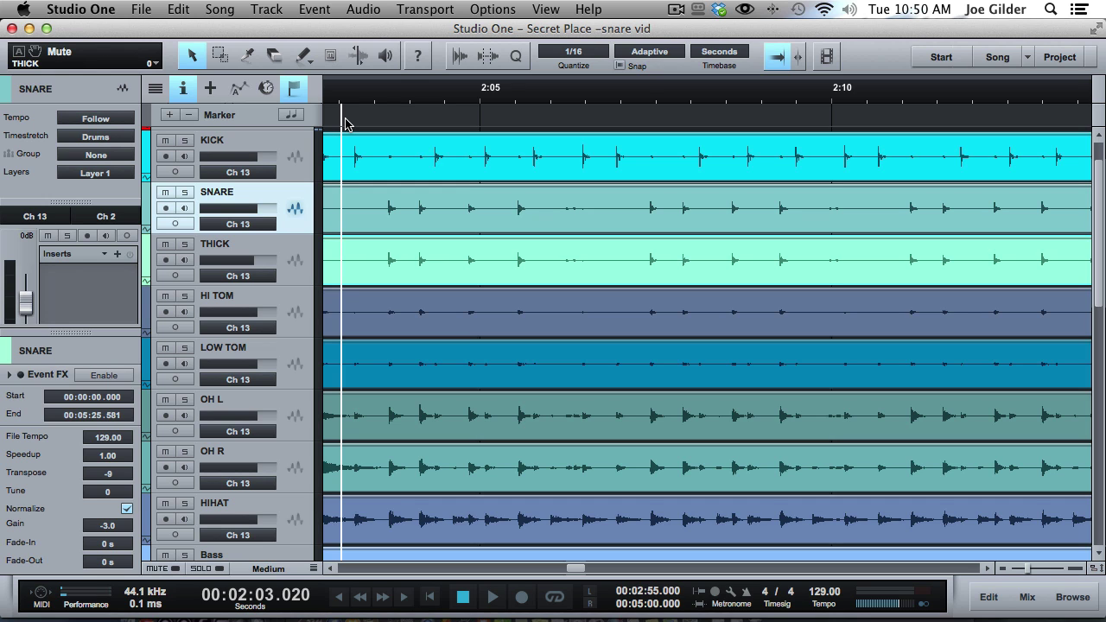
Step: Select the SNARE audio event and the THICK audio event in turn to compare their transpose settings
{"action": "left_click", "coordinate": [362, 195]}
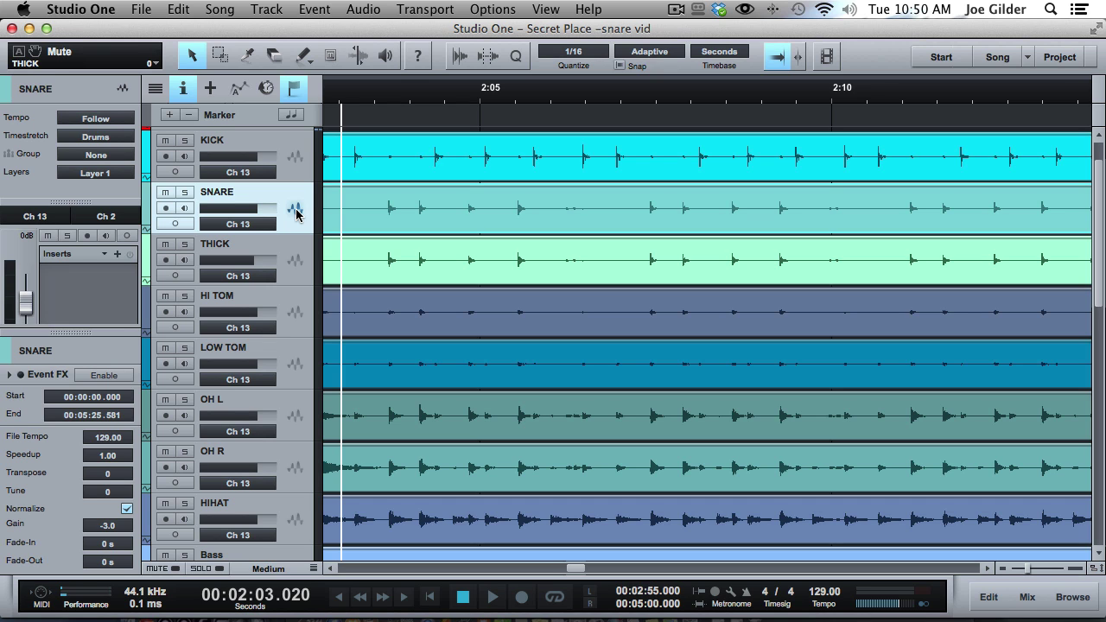
{"action": "left_click", "coordinate": [377, 247]}
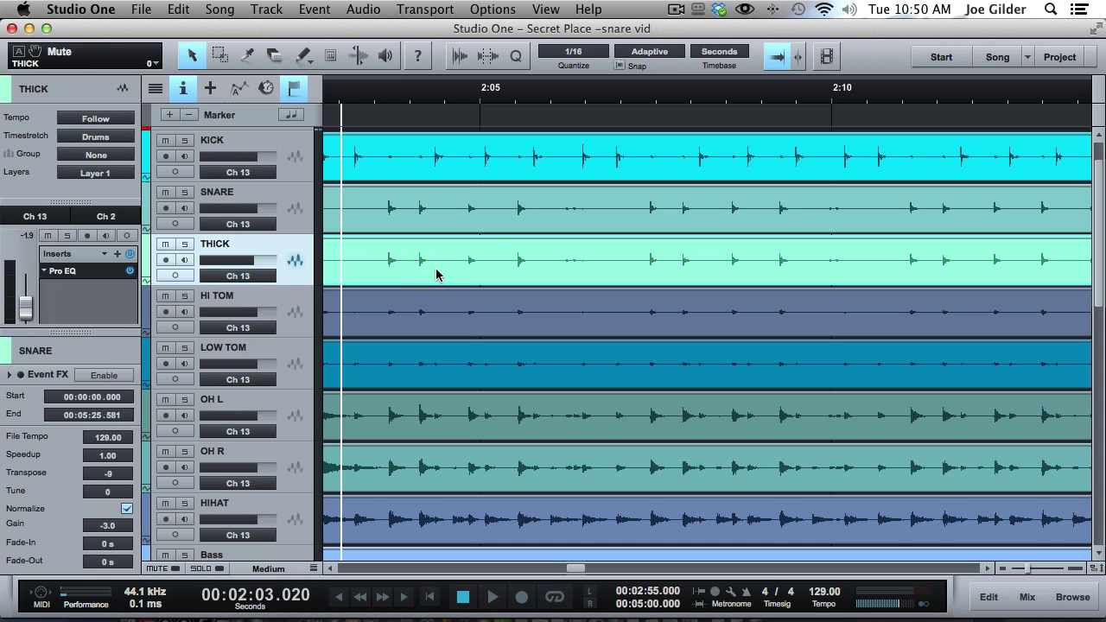
{"action": "left_click_drag", "start_coordinate": [446, 91], "coordinate": [444, 60]}
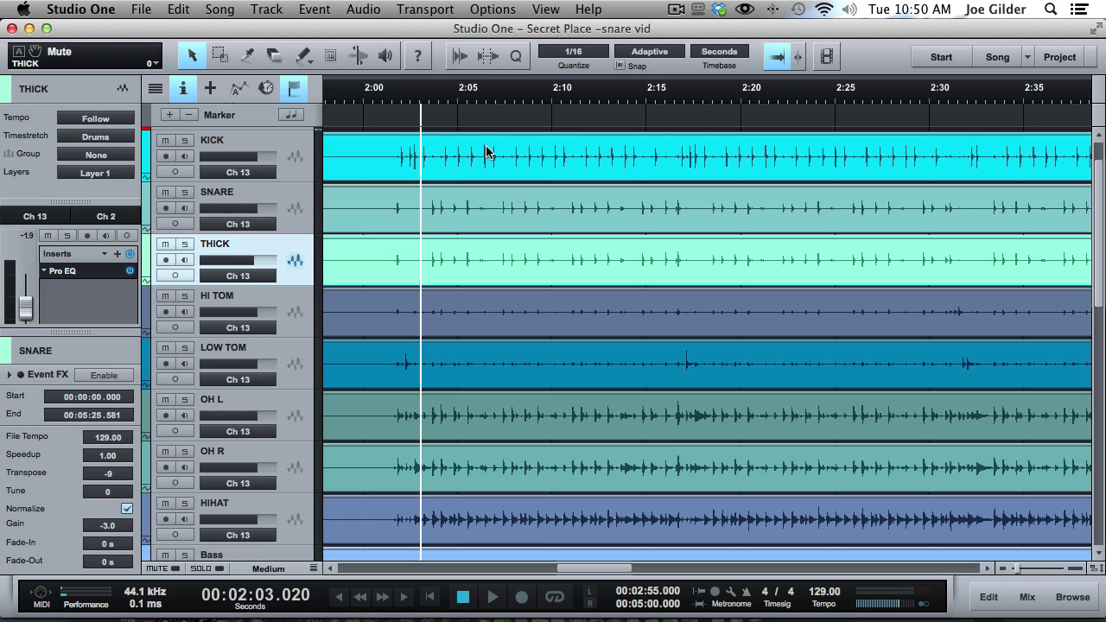